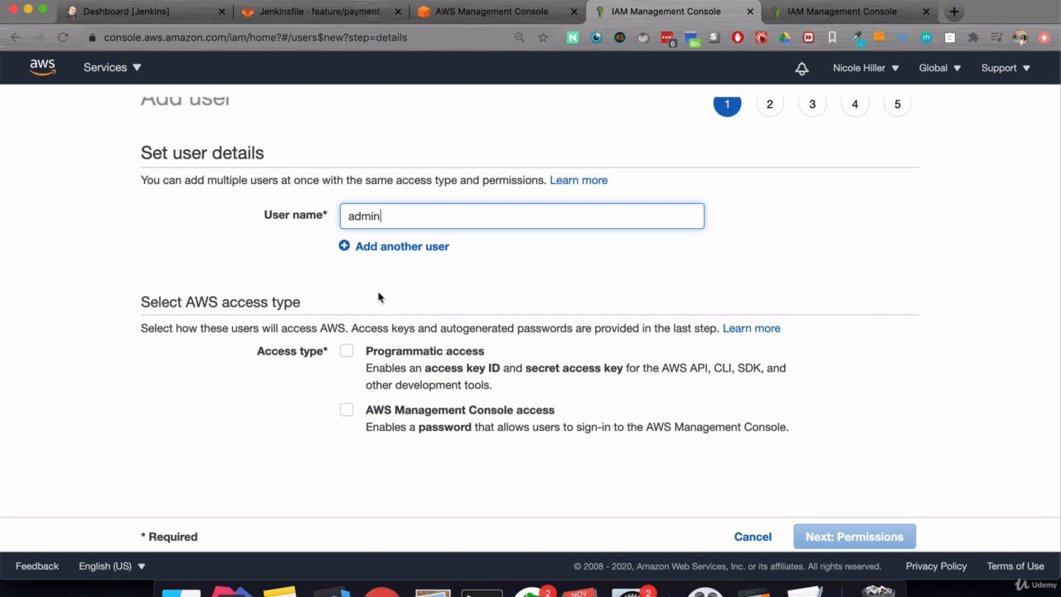
Enable both programmatic access and AWS Management Console access for the admin user with an autogenerated password, and continue to permissions.
click(346, 351)
click(346, 411)
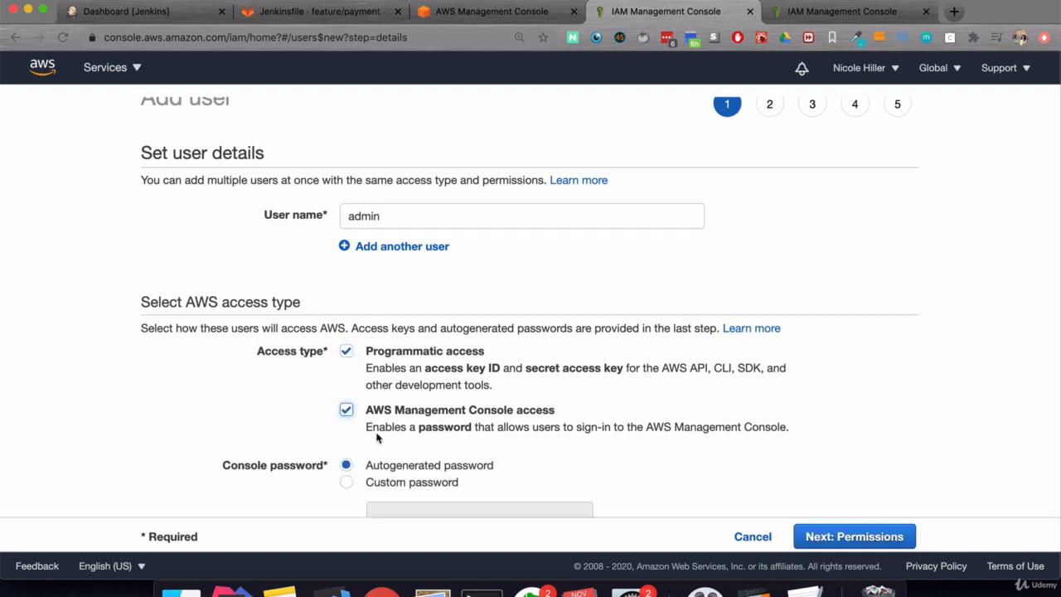
scroll(567, 452, down, 1)
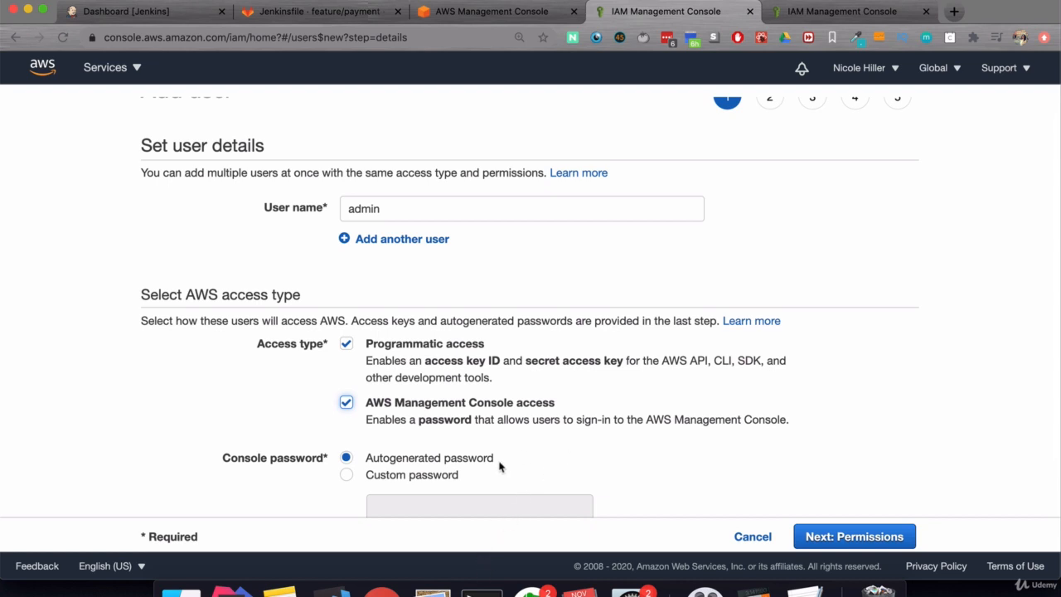
scroll(500, 467, down, 2)
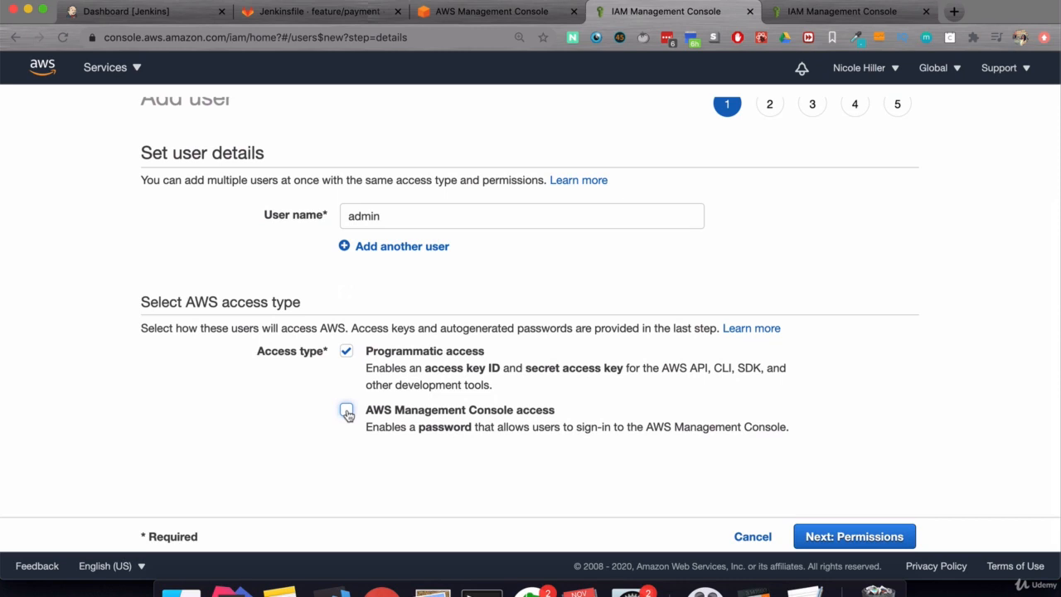
click(347, 411)
scroll(510, 383, down, 5)
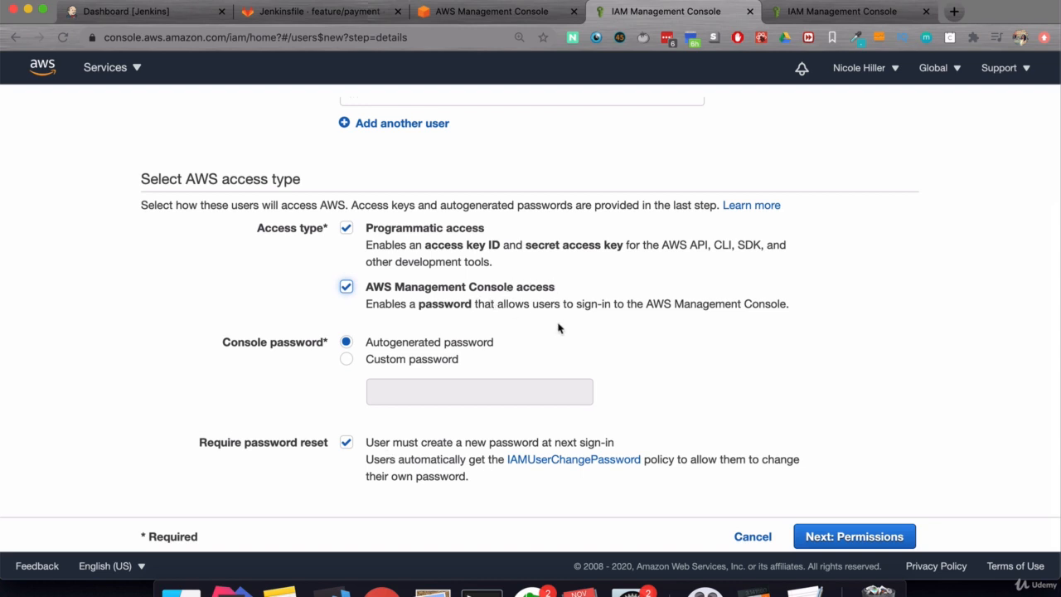
scroll(558, 328, up, 3)
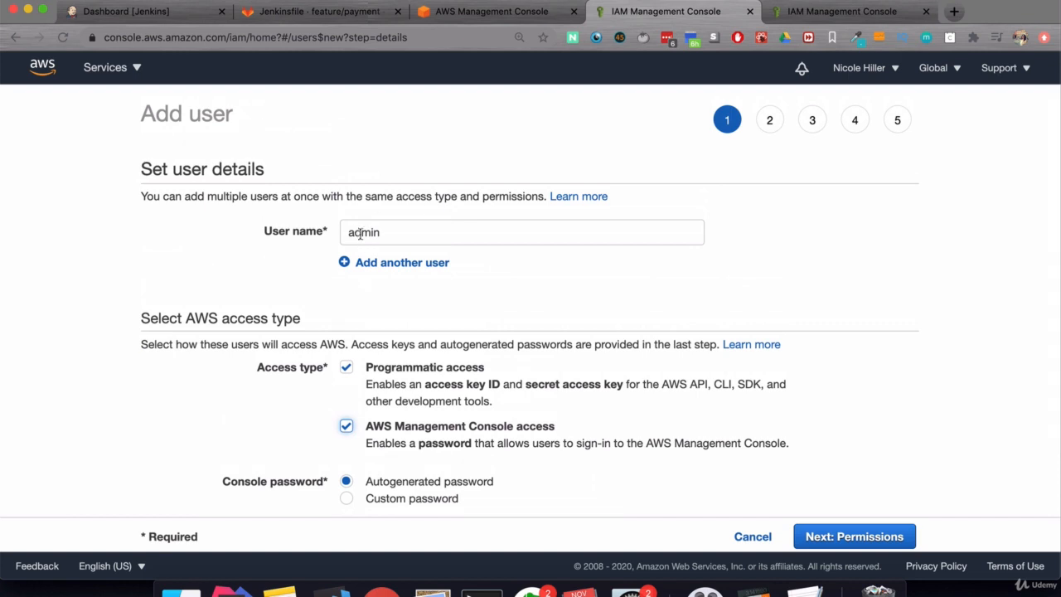
scroll(479, 336, down, 3)
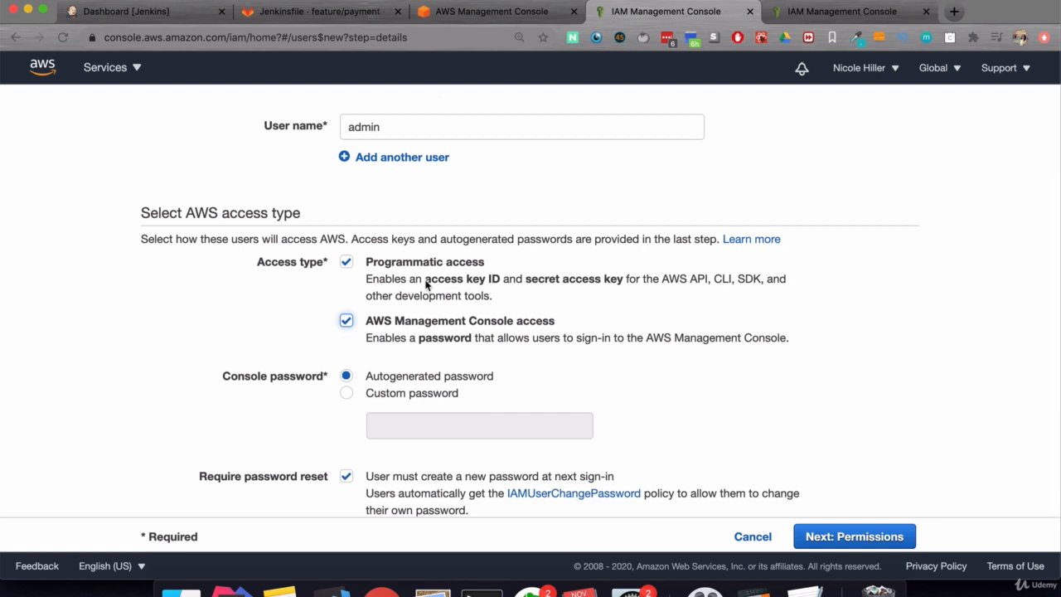
scroll(481, 357, down, 1)
click(852, 539)
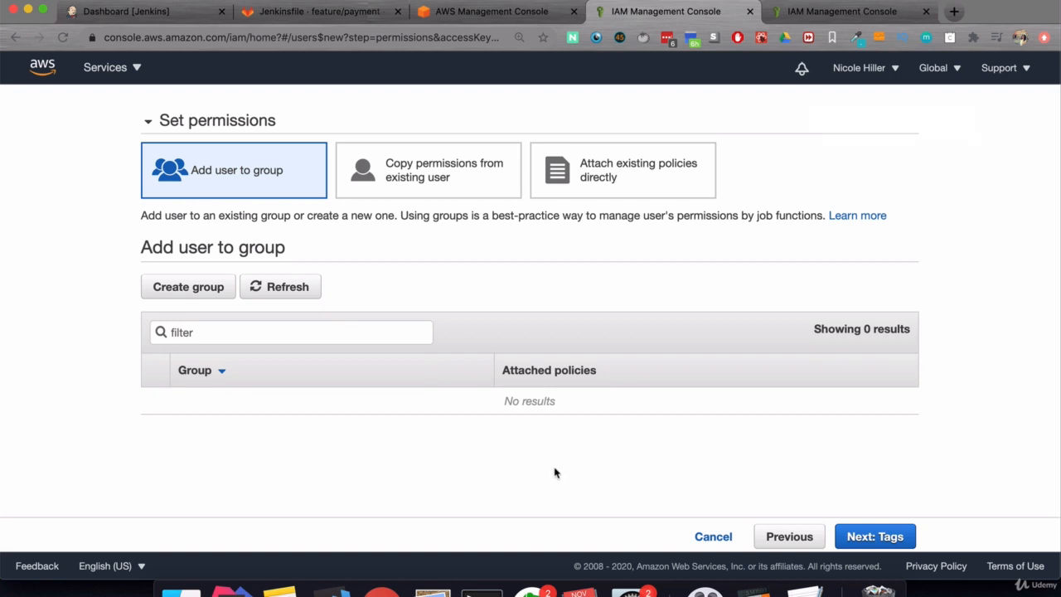
Choose to attach existing policies directly as the way of setting the user's permissions.
scroll(556, 472, up, 2)
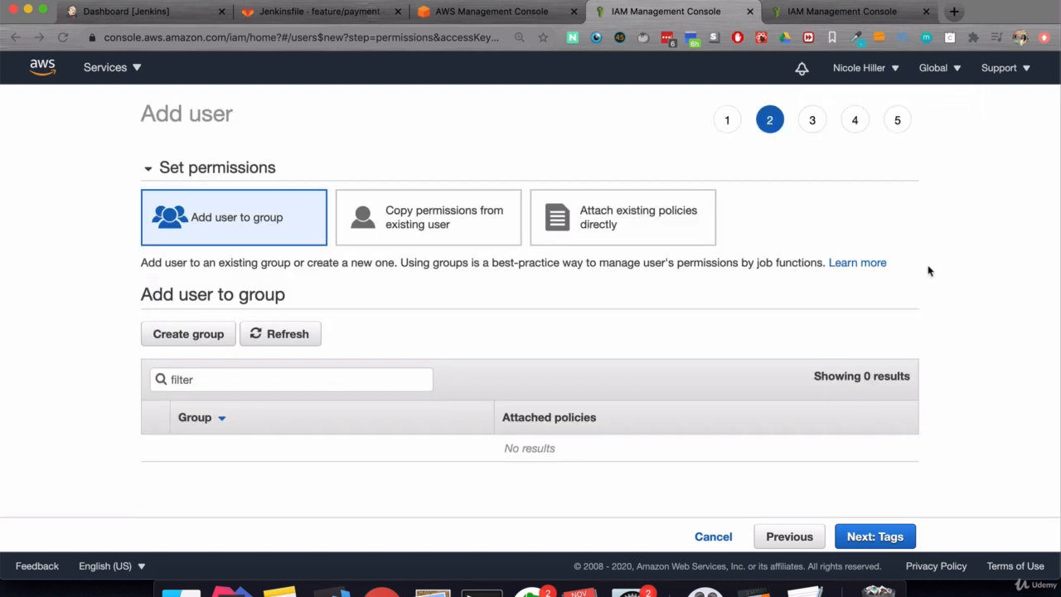
click(640, 228)
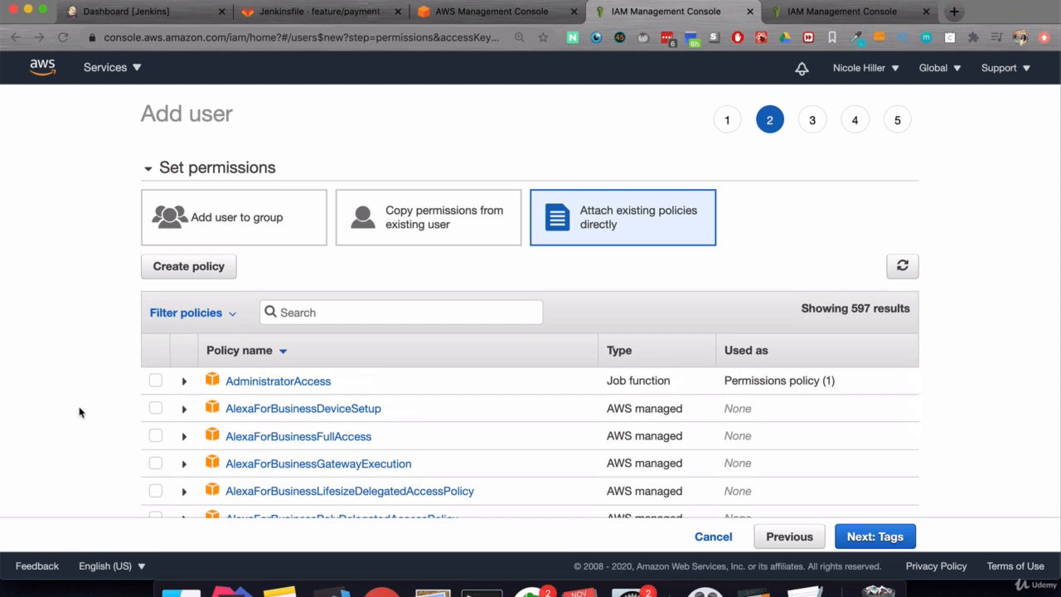
Look through the list of existing policies that can be attached to the user.
scroll(79, 411, down, 3)
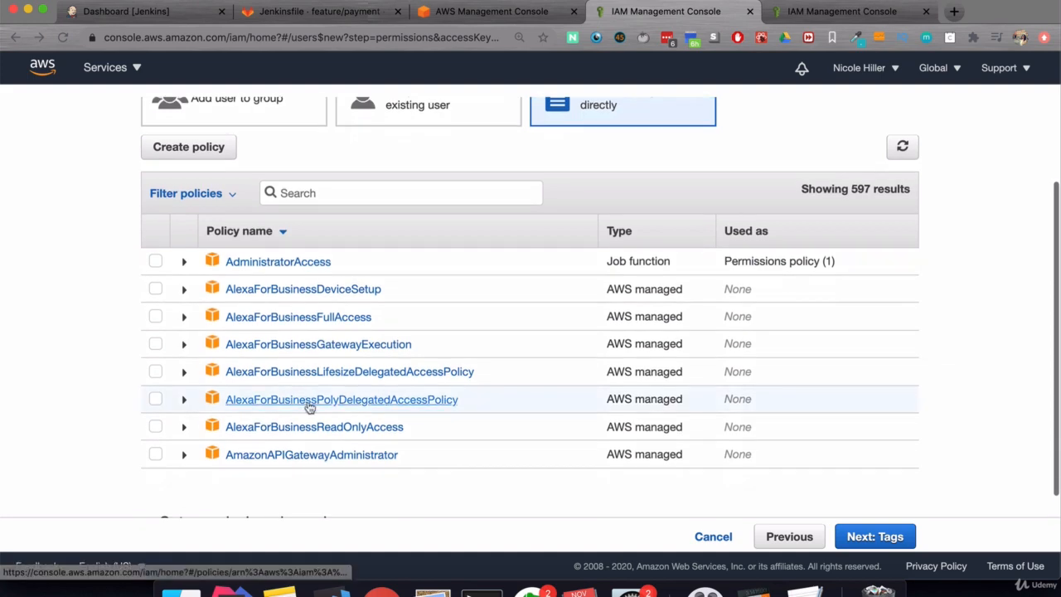
scroll(308, 406, down, 3)
scroll(307, 406, up, 4)
scroll(78, 370, down, 1)
scroll(78, 370, up, 1)
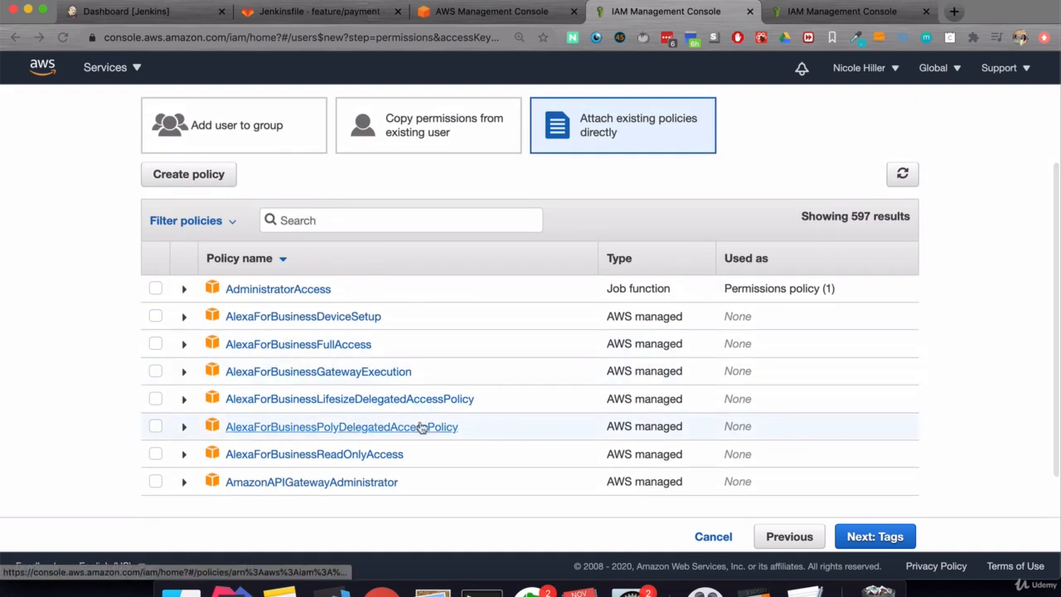
scroll(421, 427, down, 2)
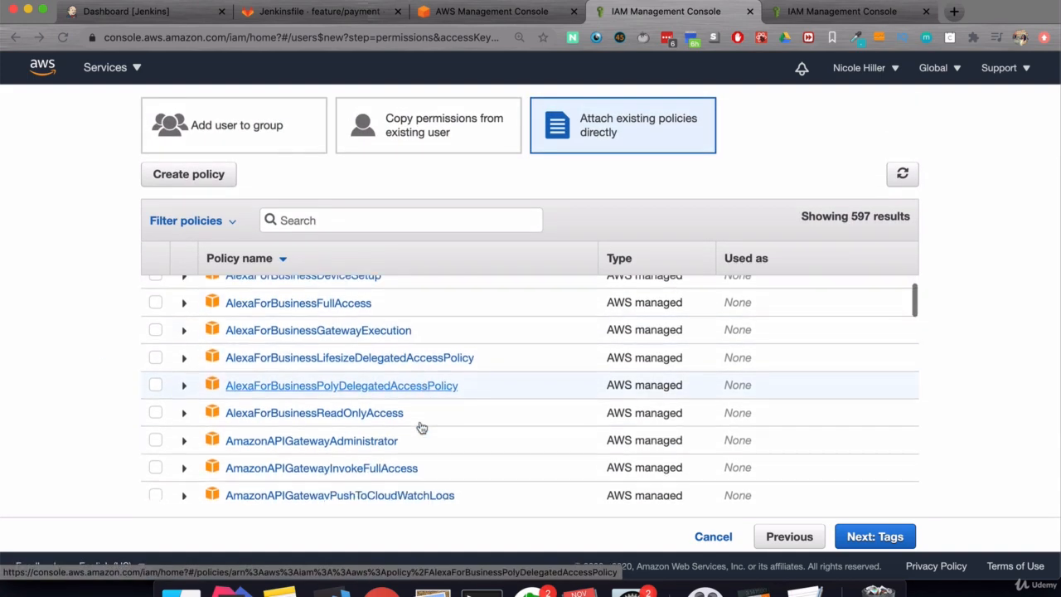
scroll(421, 427, down, 15)
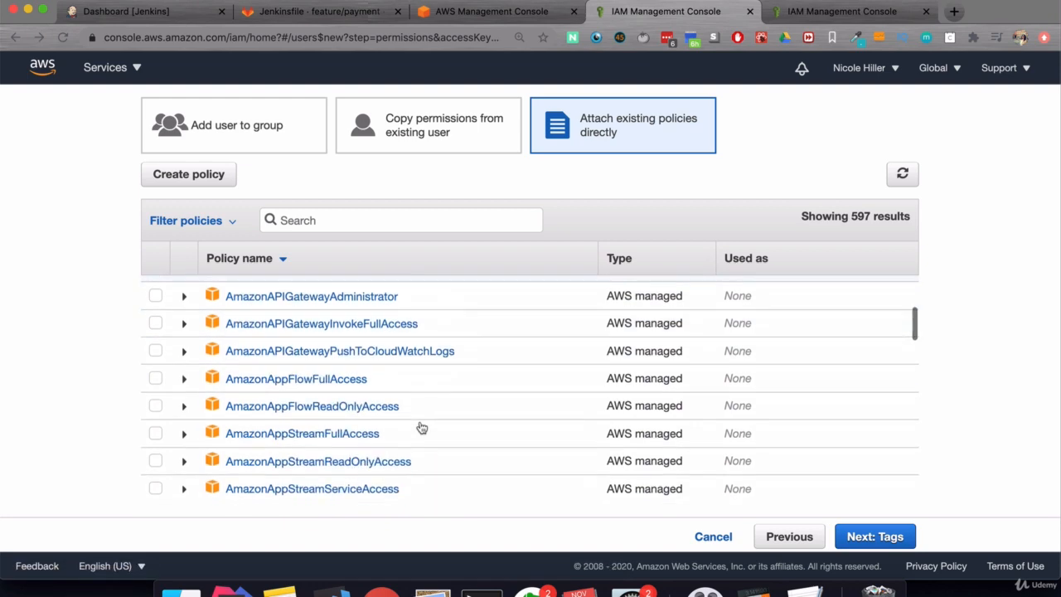
scroll(421, 427, down, 3)
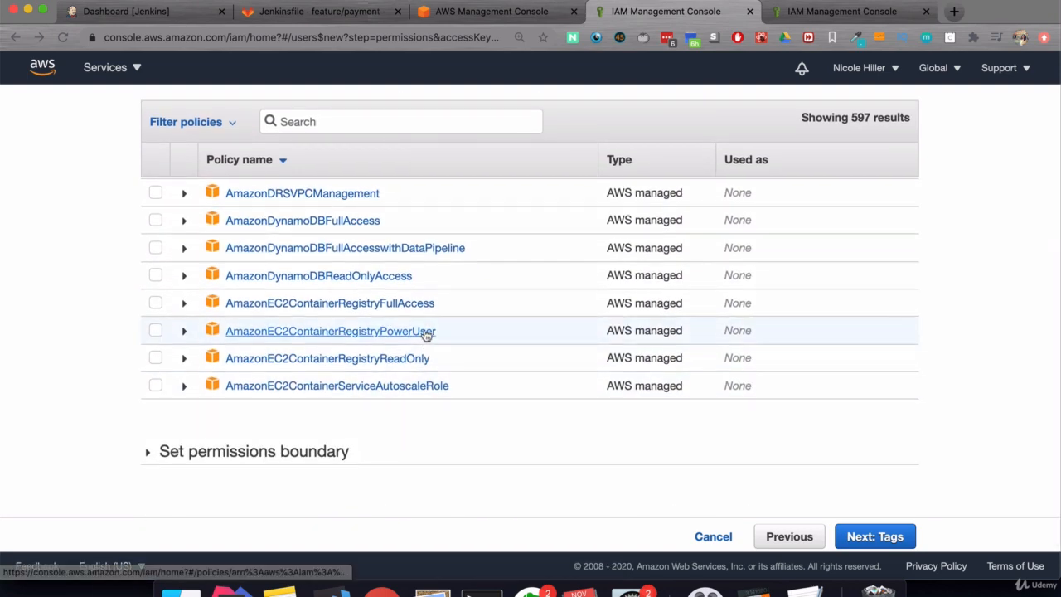
scroll(426, 335, down, 15)
scroll(446, 250, down, 5)
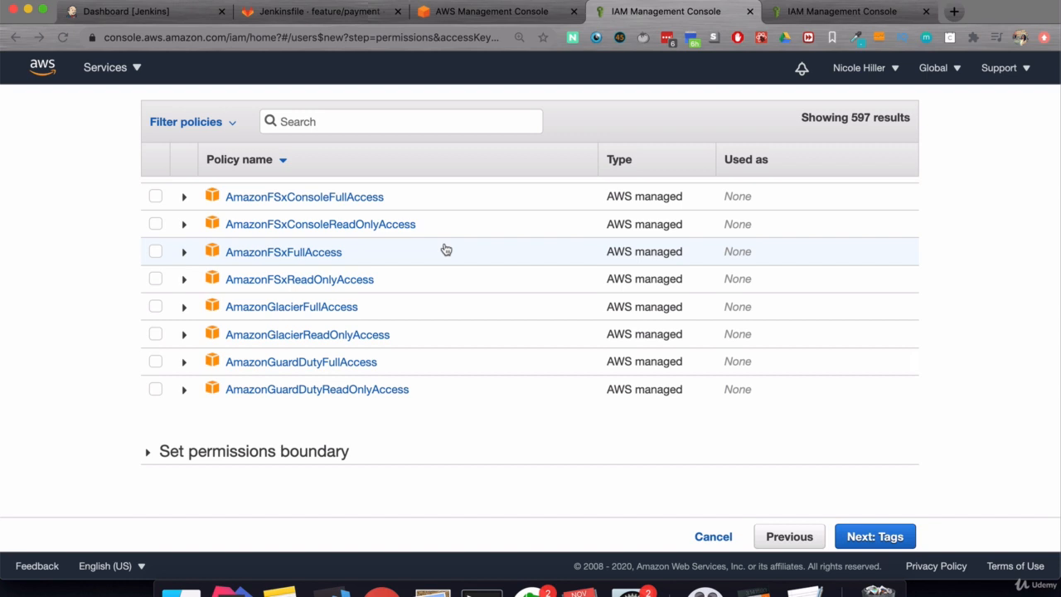
scroll(91, 374, up, 1)
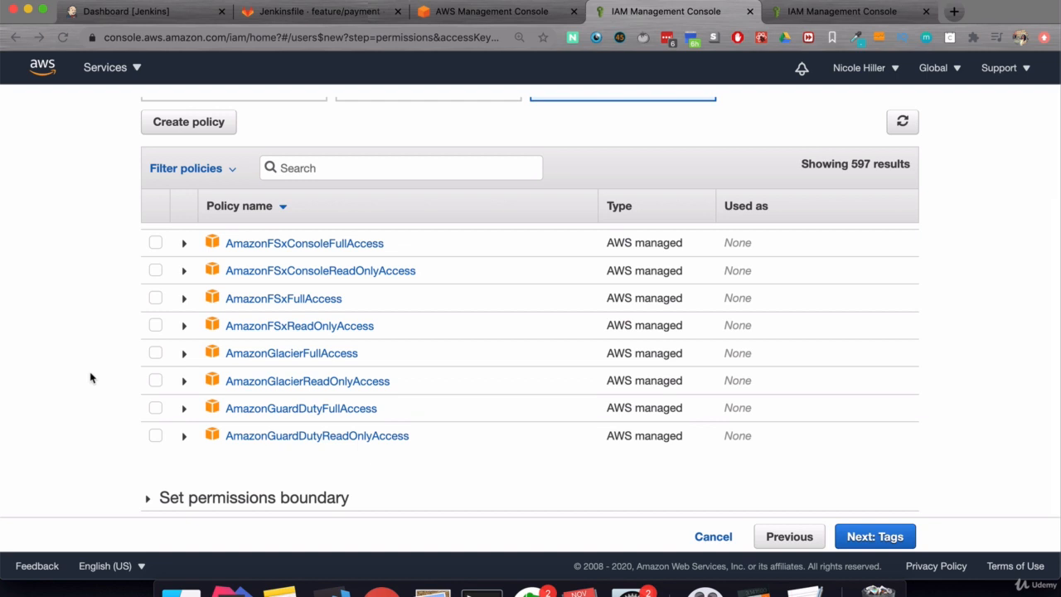
scroll(82, 365, up, 10)
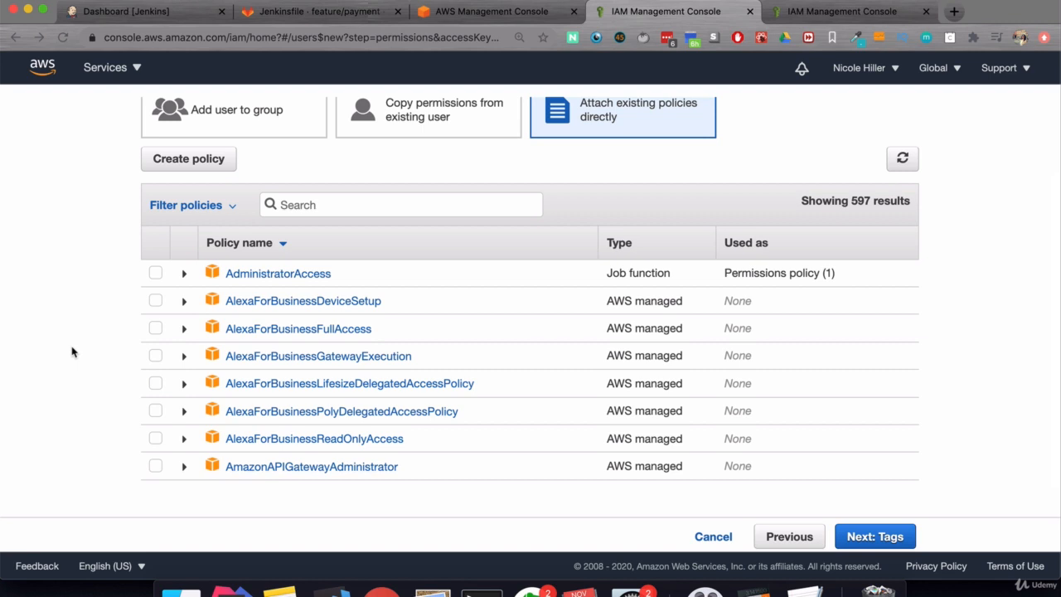
scroll(71, 352, up, 2)
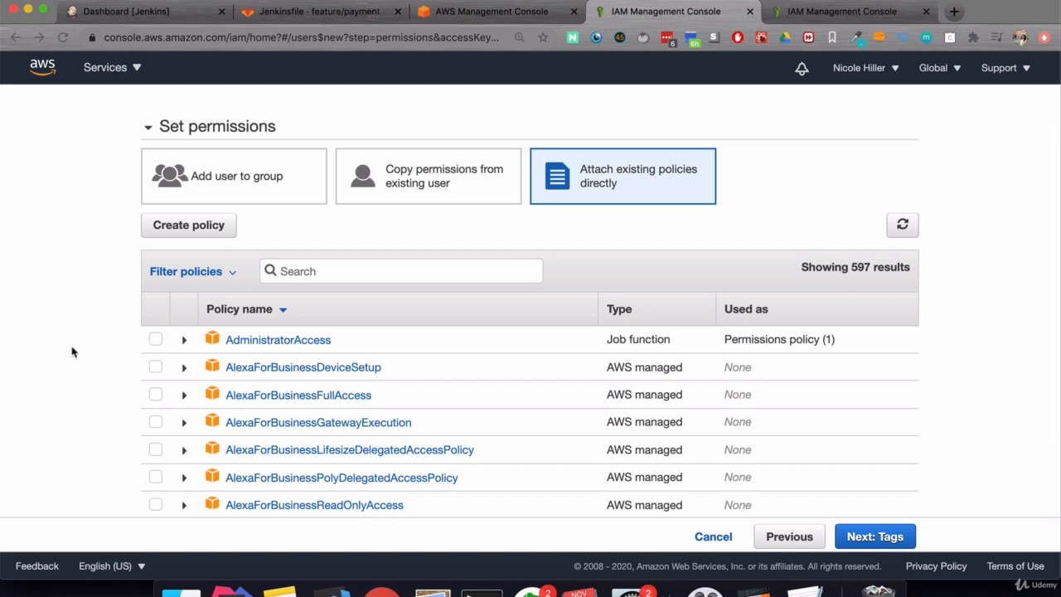
Inspect the AdministratorAccess policy's summary, attach the policy to the user and continue to the tags.
click(184, 341)
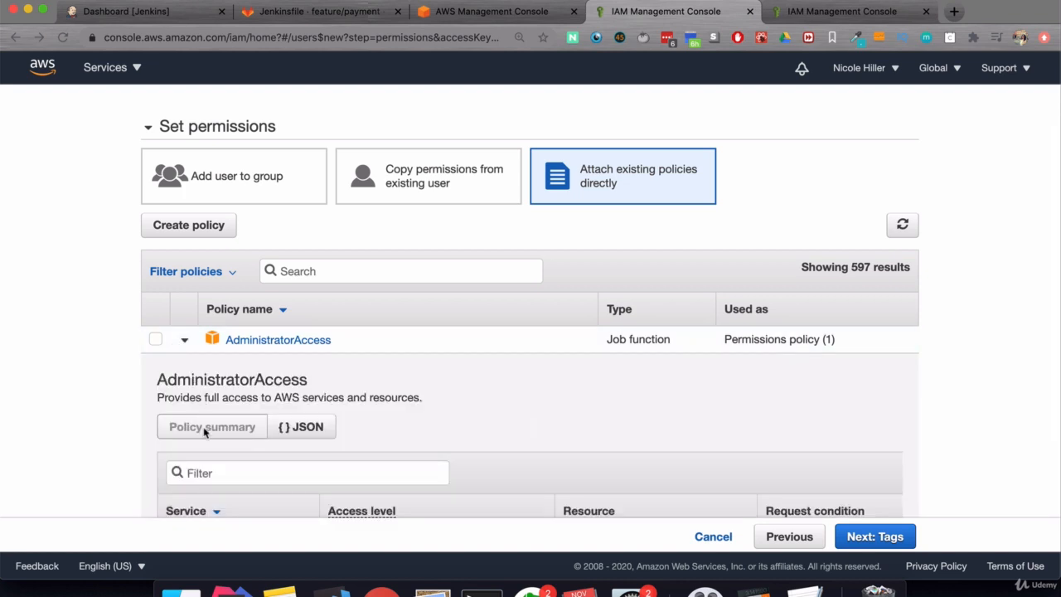
scroll(204, 429, down, 3)
scroll(204, 431, down, 2)
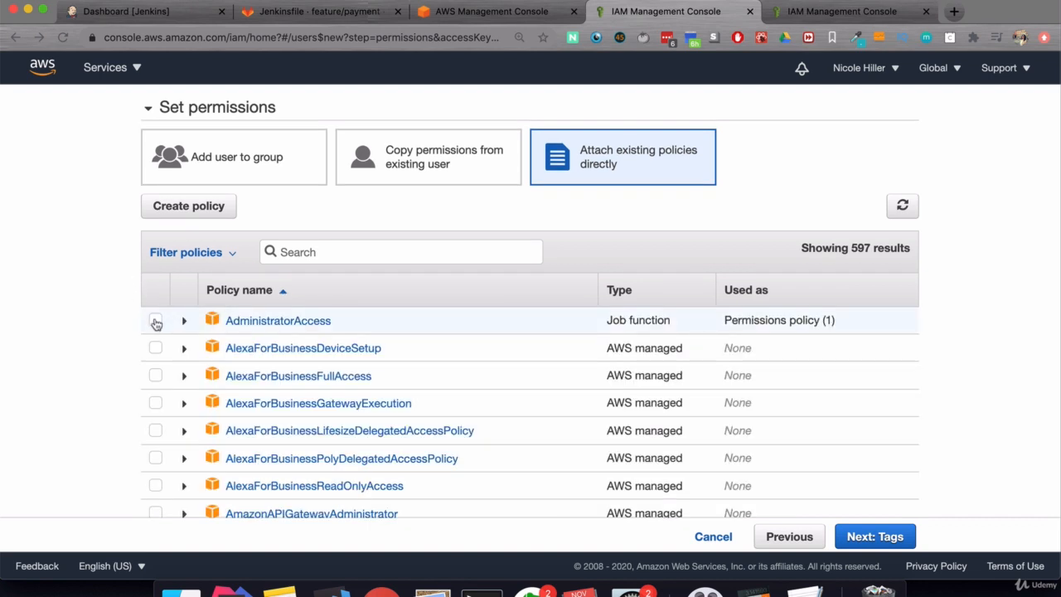
click(156, 322)
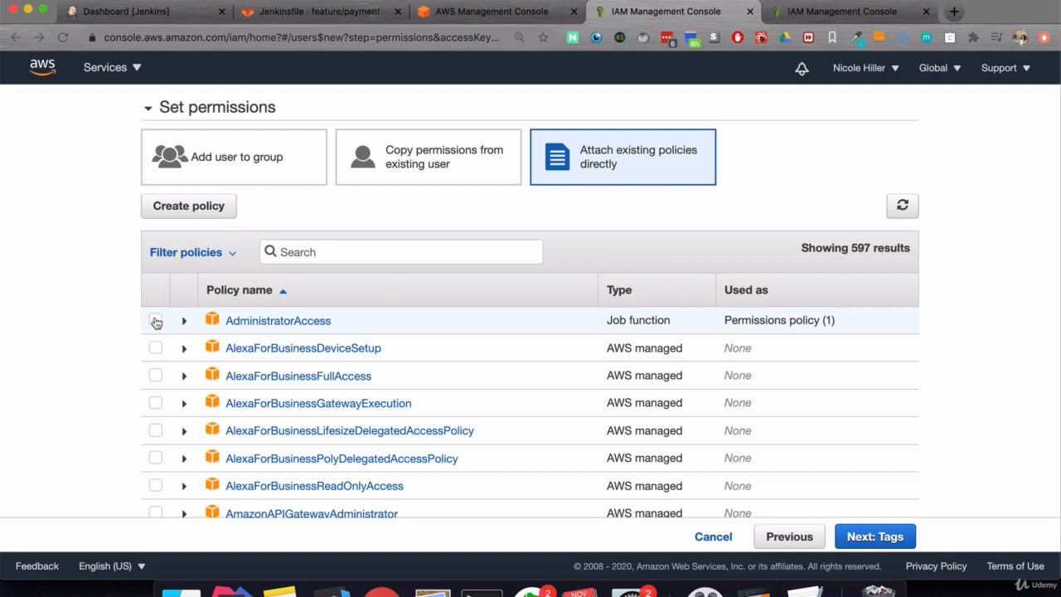
click(888, 543)
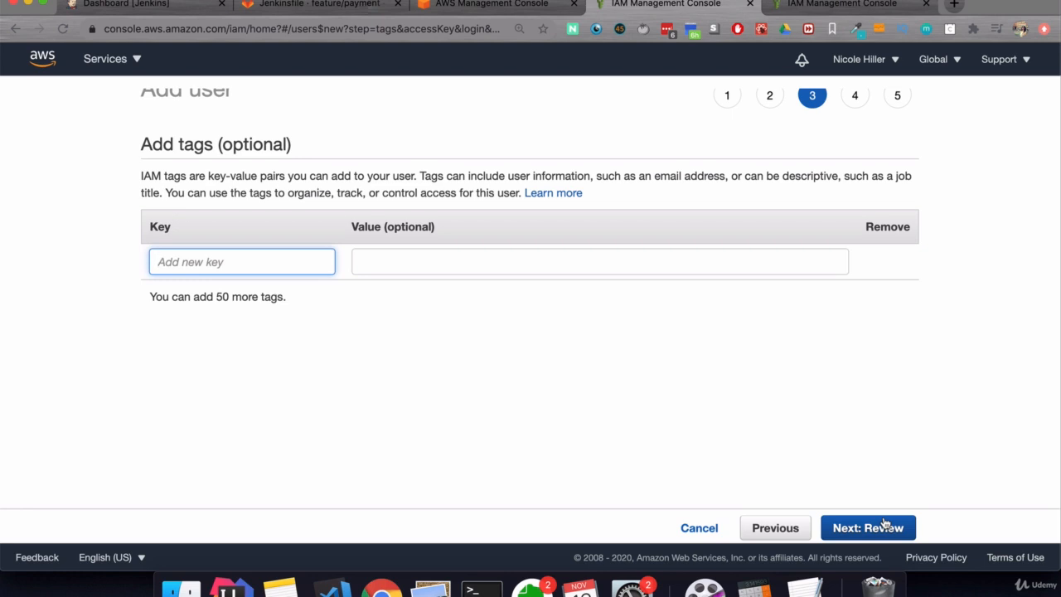
Leave the tags empty, check the user details and permissions summary, and create the admin user.
click(840, 410)
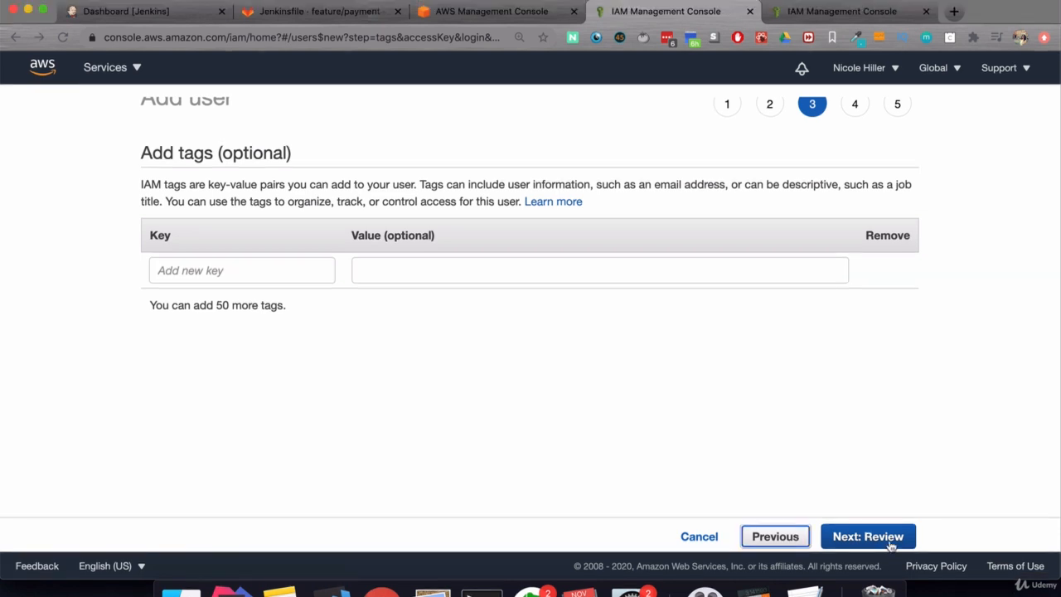
click(891, 539)
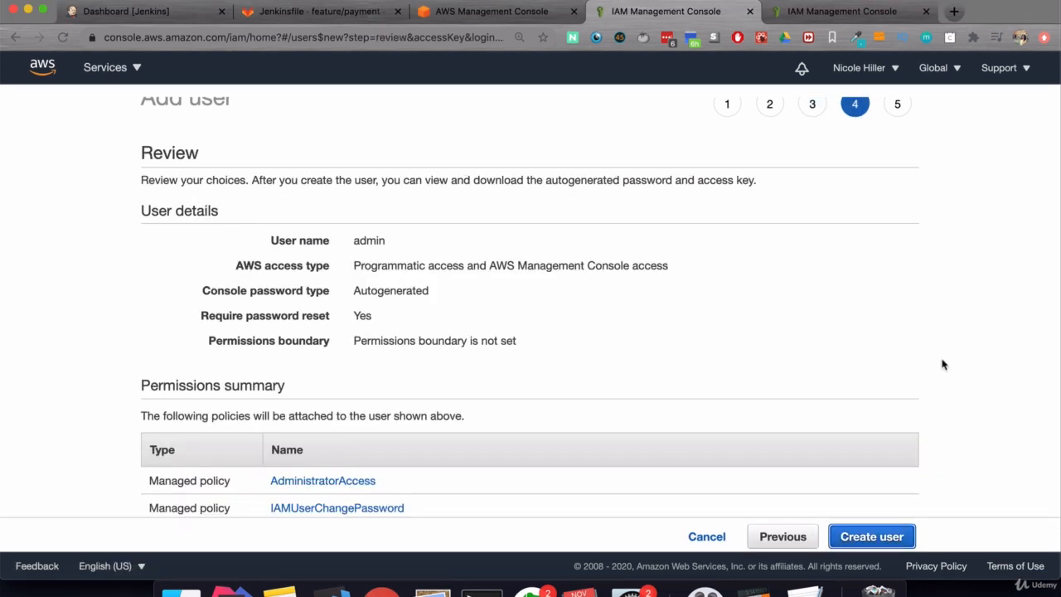
scroll(954, 337, down, 2)
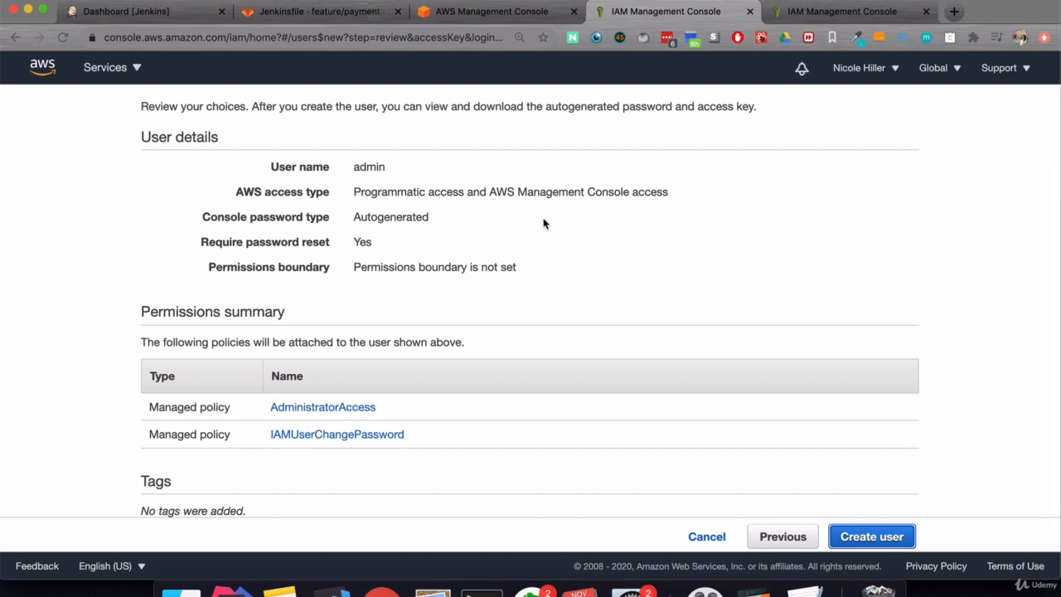
drag(354, 217, 435, 220)
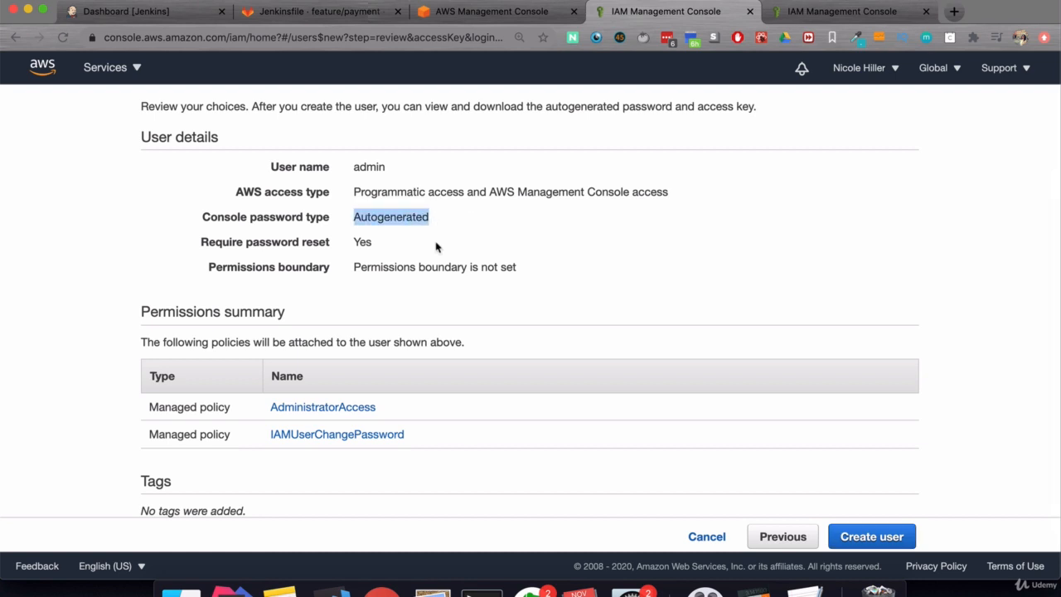
scroll(365, 310, down, 1)
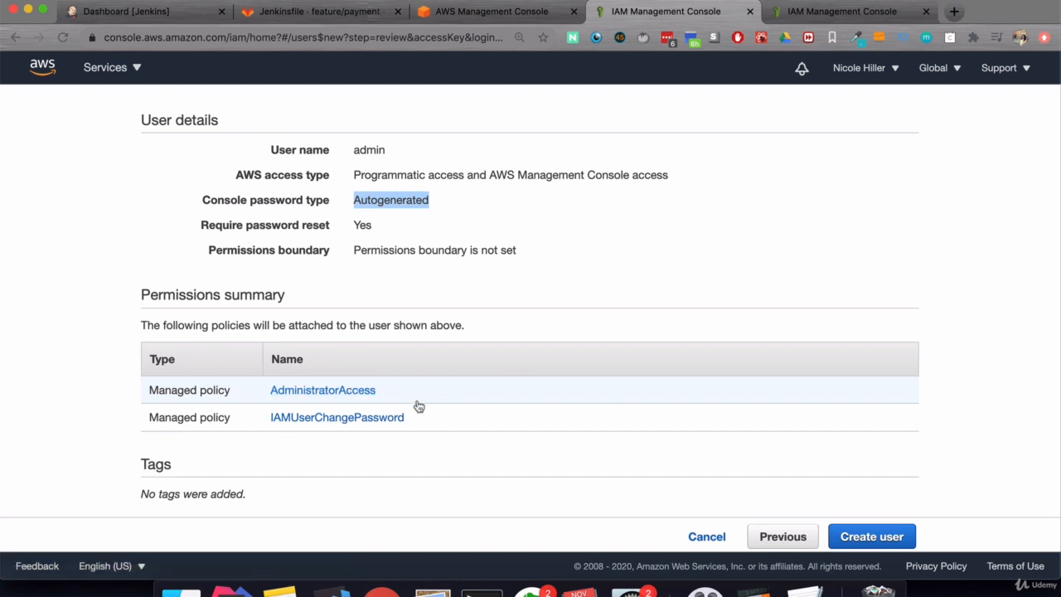
scroll(419, 407, up, 1)
click(659, 274)
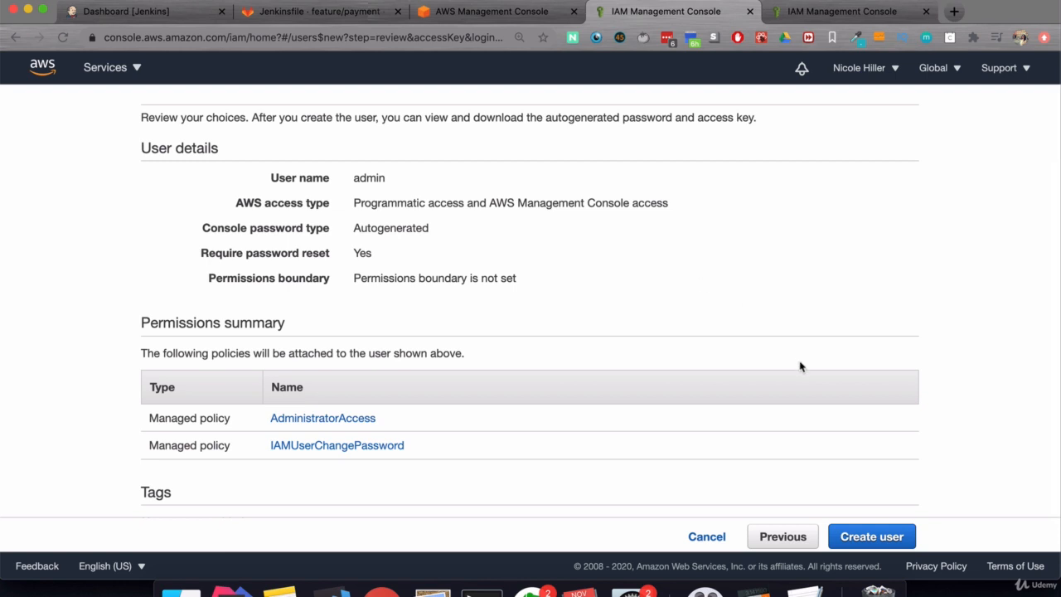
click(858, 535)
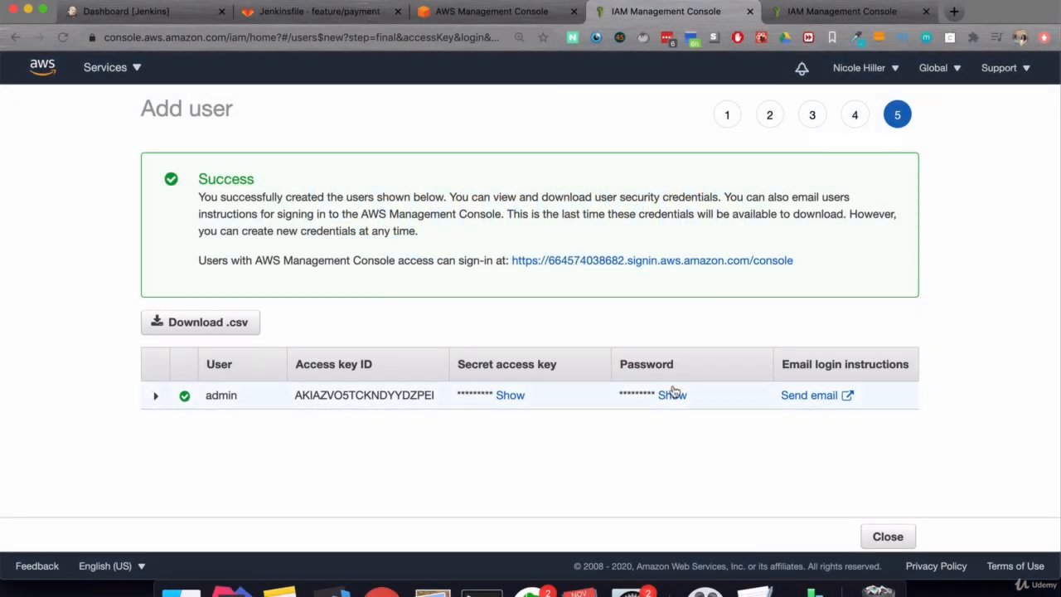
Sign out of the current AWS account and return to the console's sign-in page.
click(891, 72)
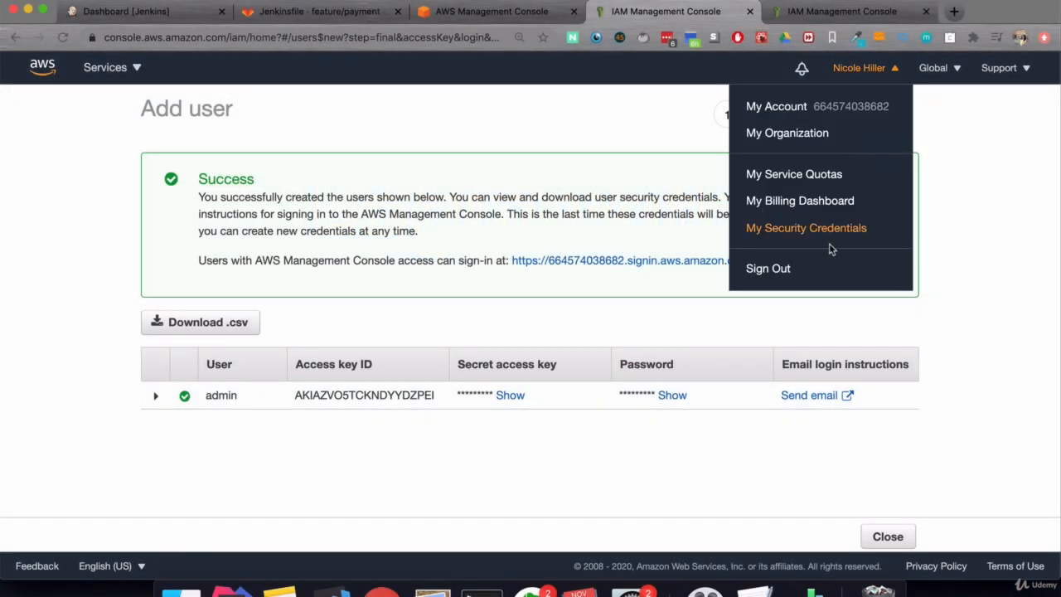
click(769, 268)
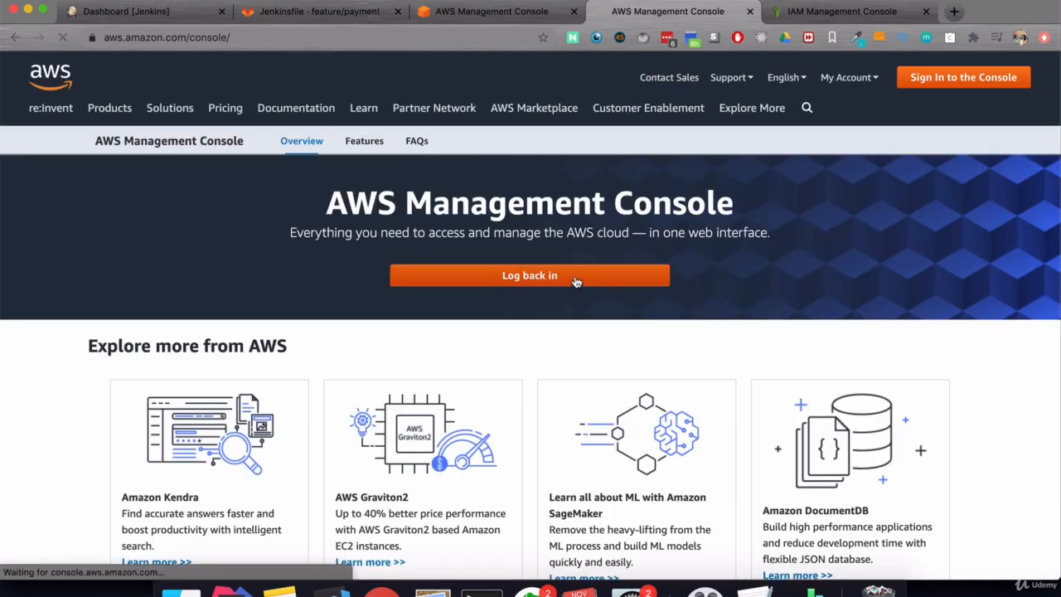
click(576, 280)
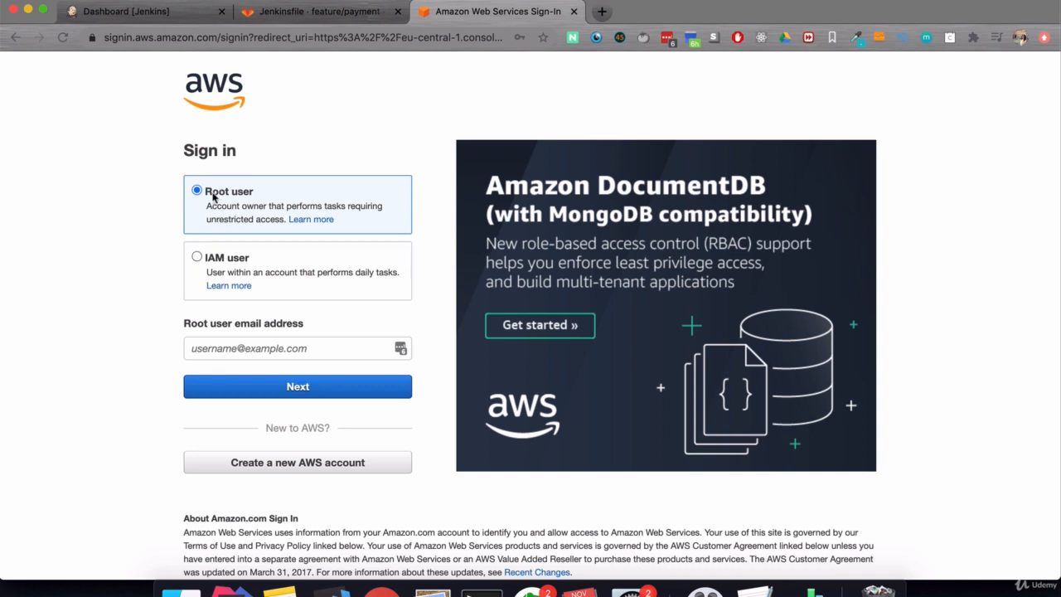
Select IAM user sign-in, switch to the credentials spreadsheet in Numbers and open its console login link.
click(197, 258)
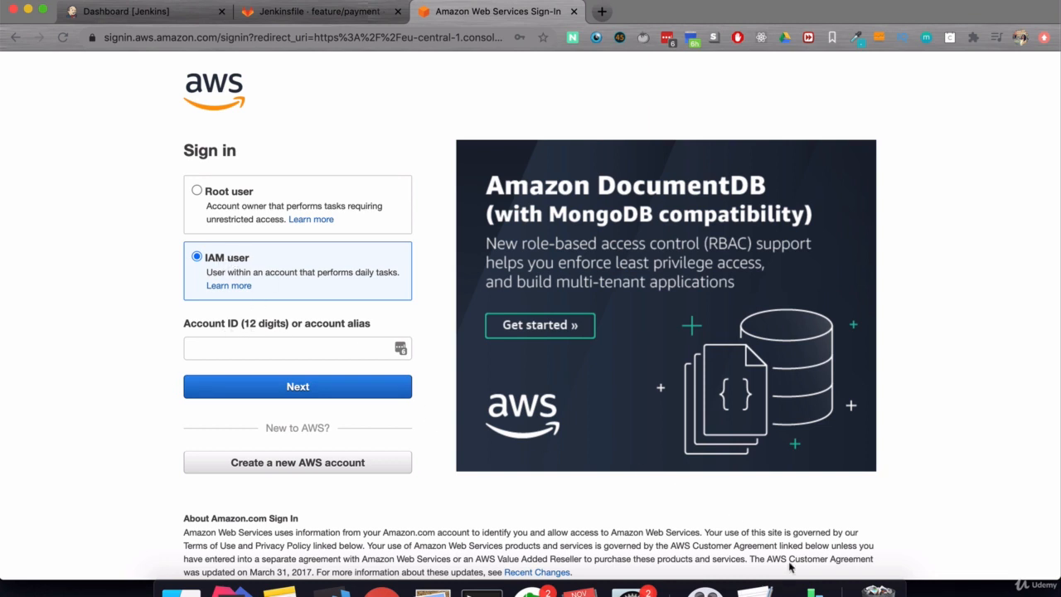
click(815, 591)
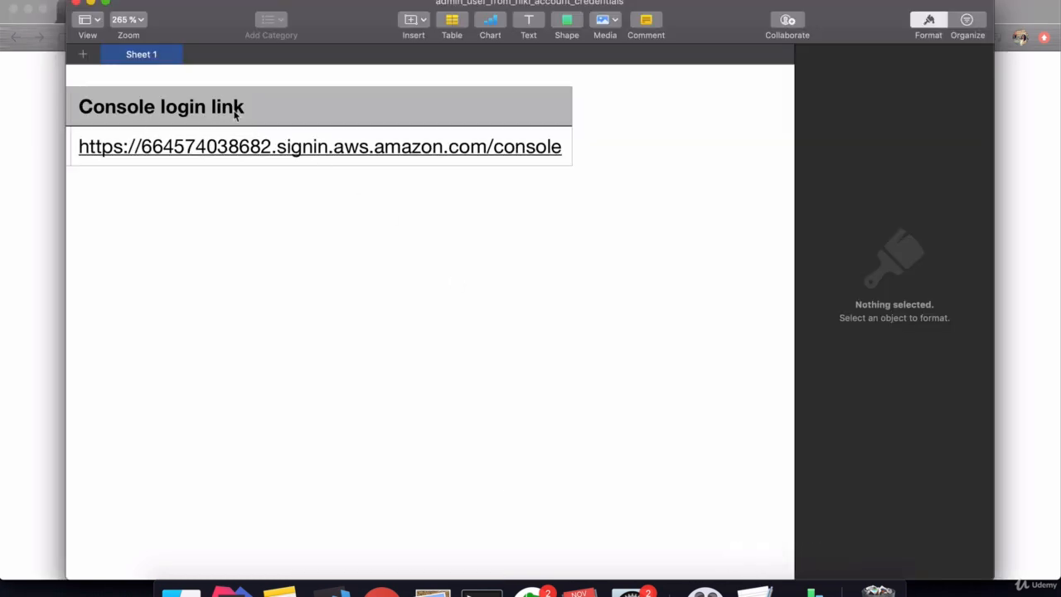
click(189, 149)
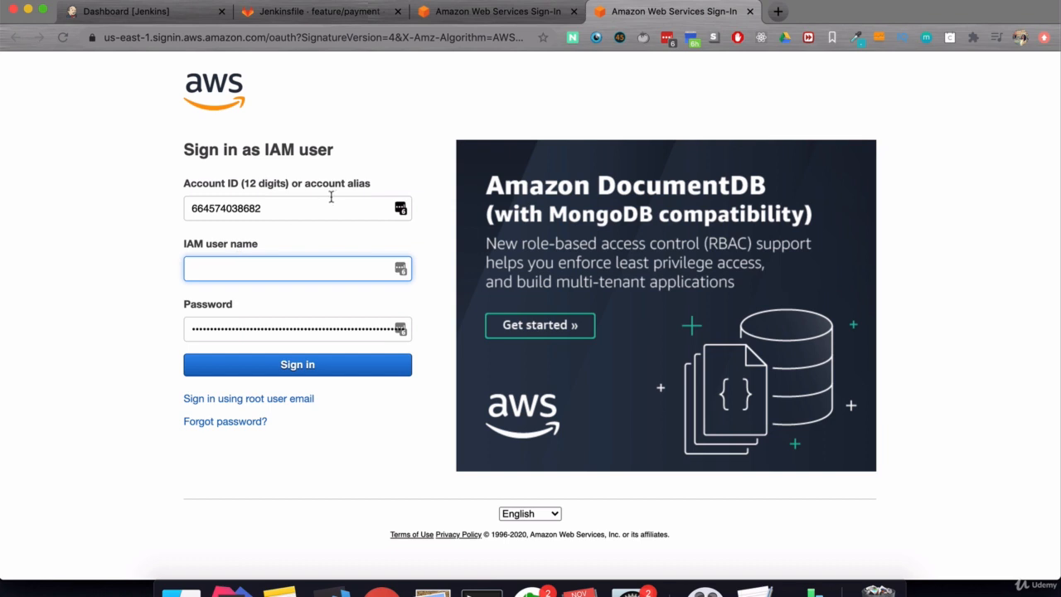
Check the prefilled account ID, enter admin as the IAM user name and clear the prefilled password.
double_click(228, 207)
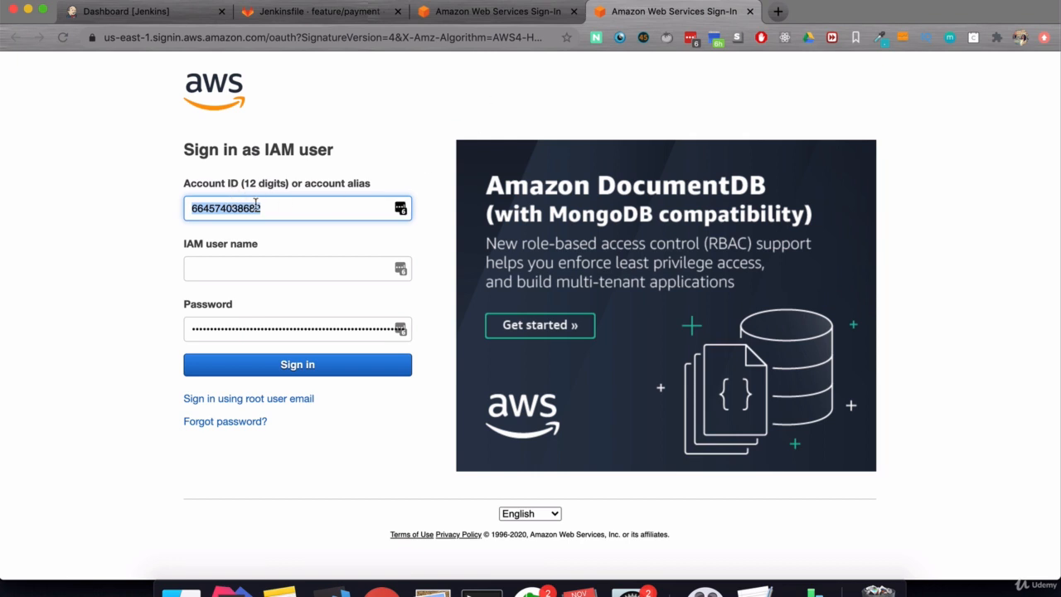
click(314, 269)
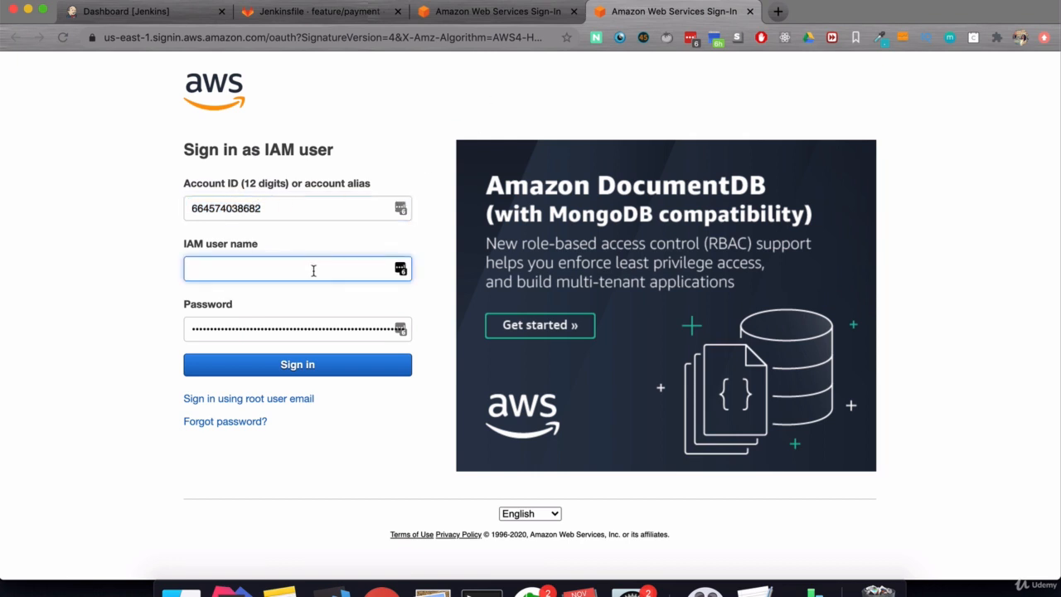
text(admin)
key(Tab)
key(BackSpace)
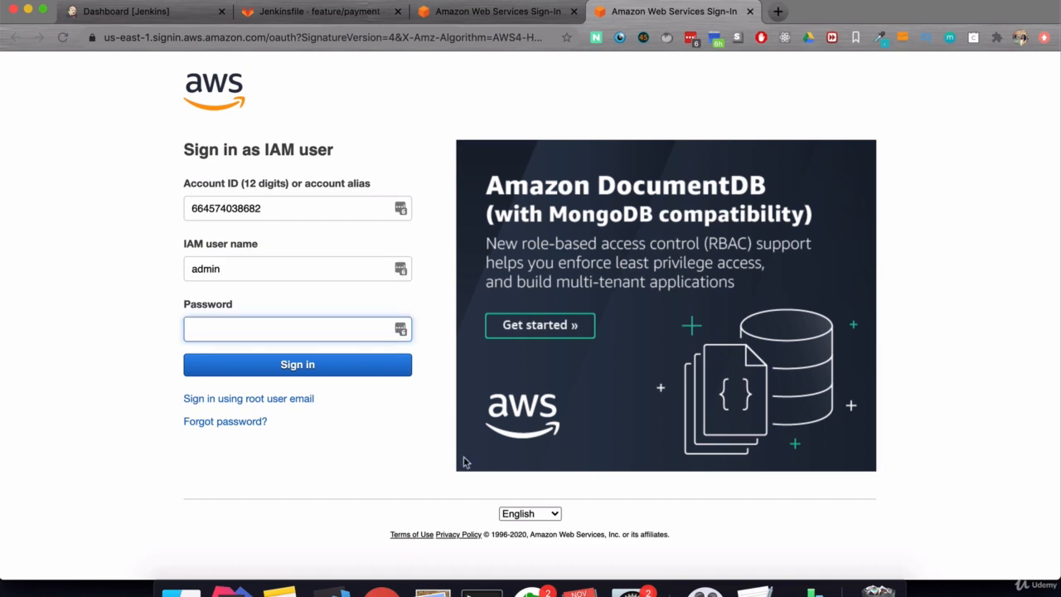
Get the admin user's password from the credentials spreadsheet in Numbers, paste it into the browser's sign-in form and sign in.
click(805, 589)
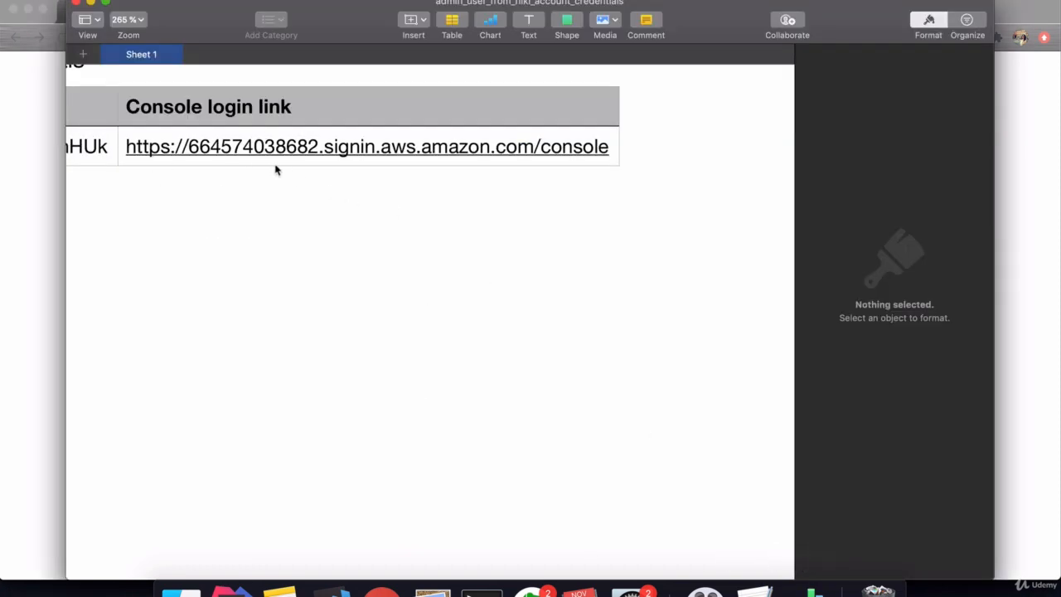
key(super+Tab)
key(super+v)
click(269, 370)
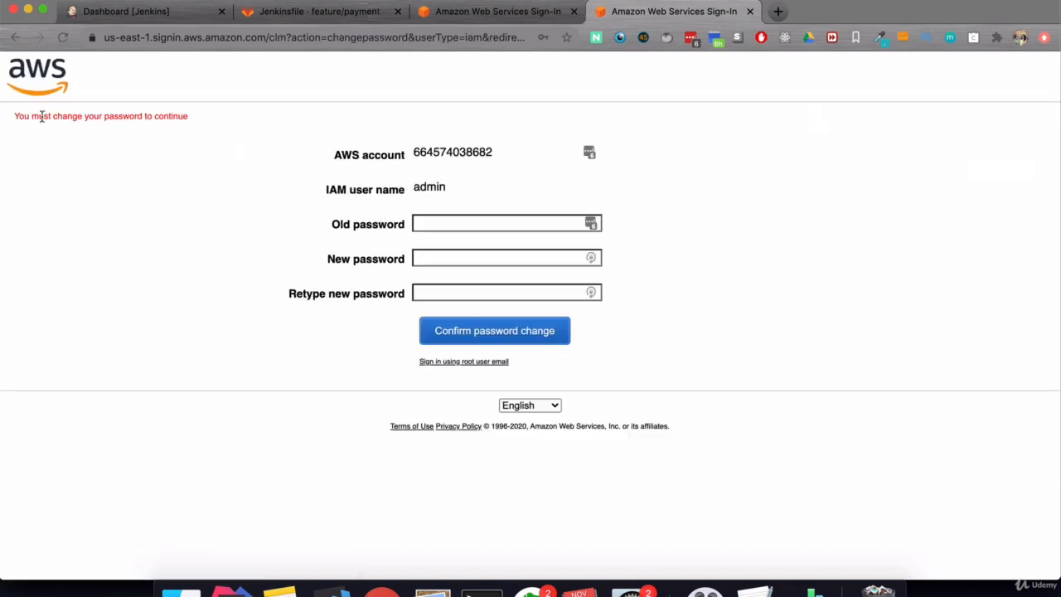
Enter the old password and a new password twice, confirm the password change and save the login to LastPass.
click(455, 223)
key(super+v)
key(Tab)
key(super+v)
click(469, 287)
key(super+v)
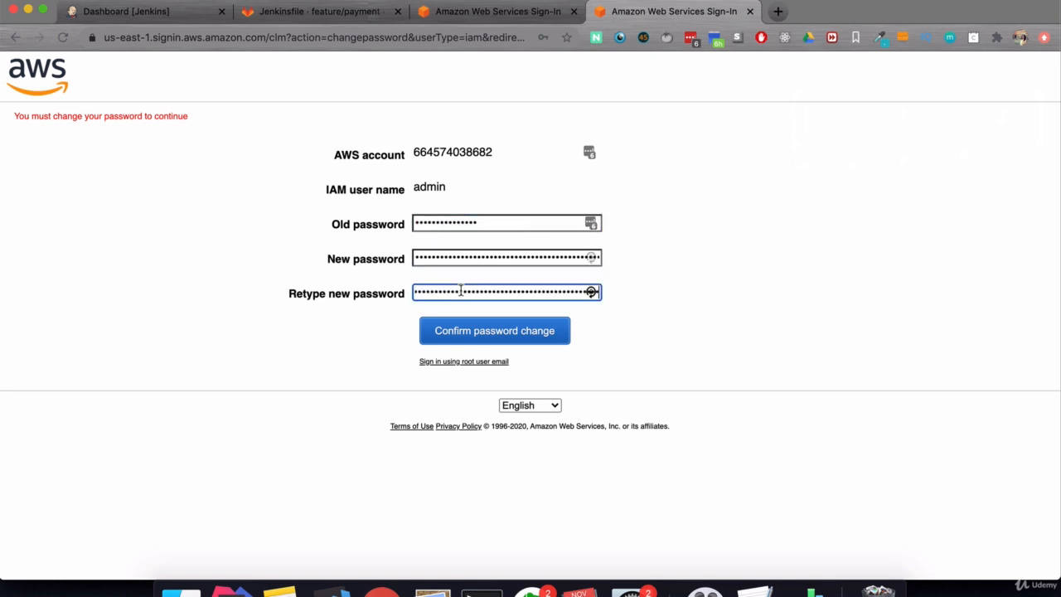
click(449, 338)
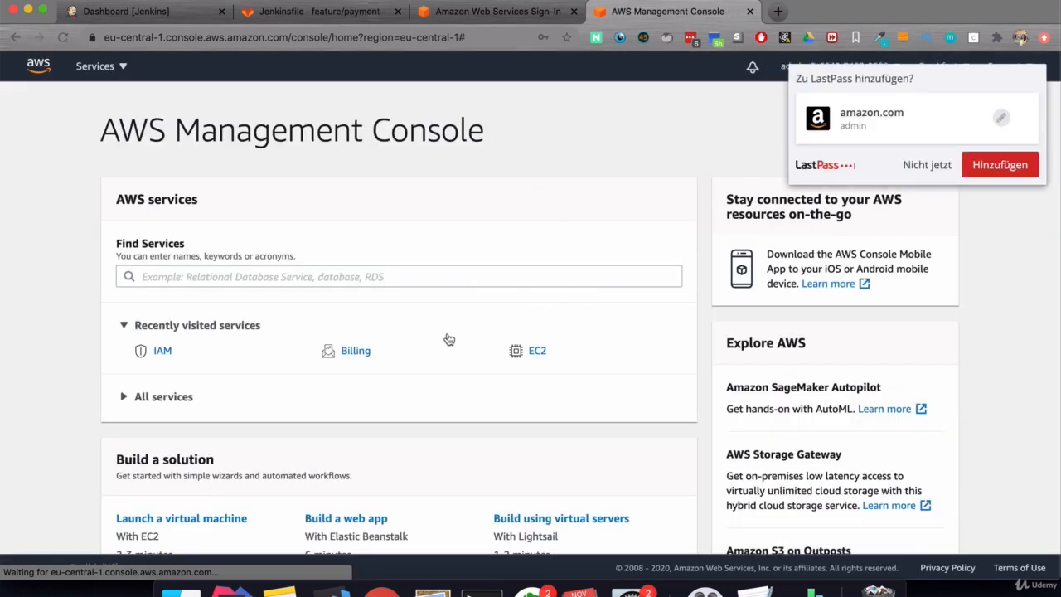
click(1003, 169)
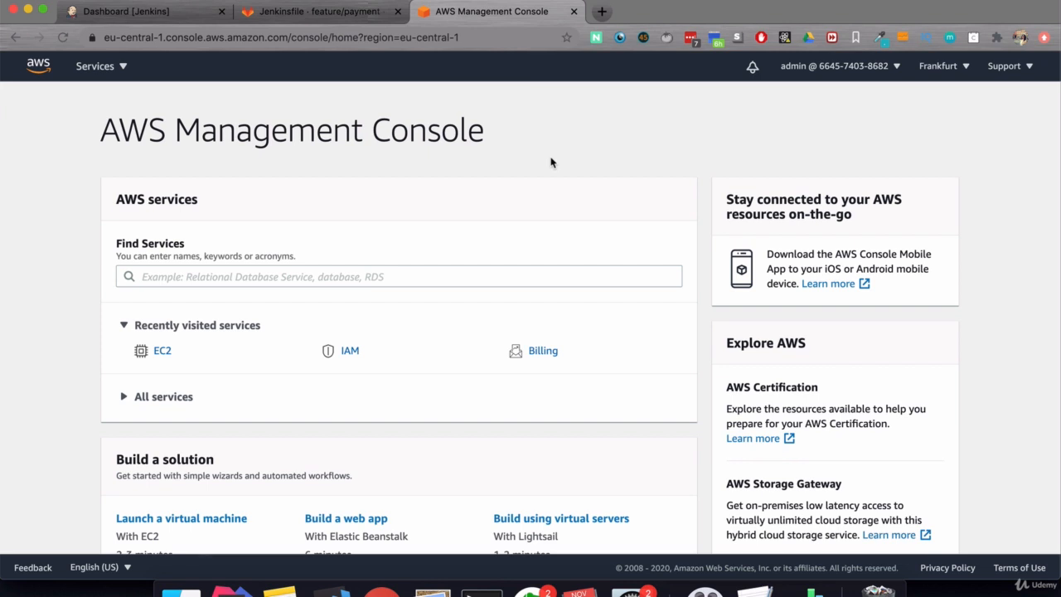
Open the EC2 service from the recently visited services.
click(163, 351)
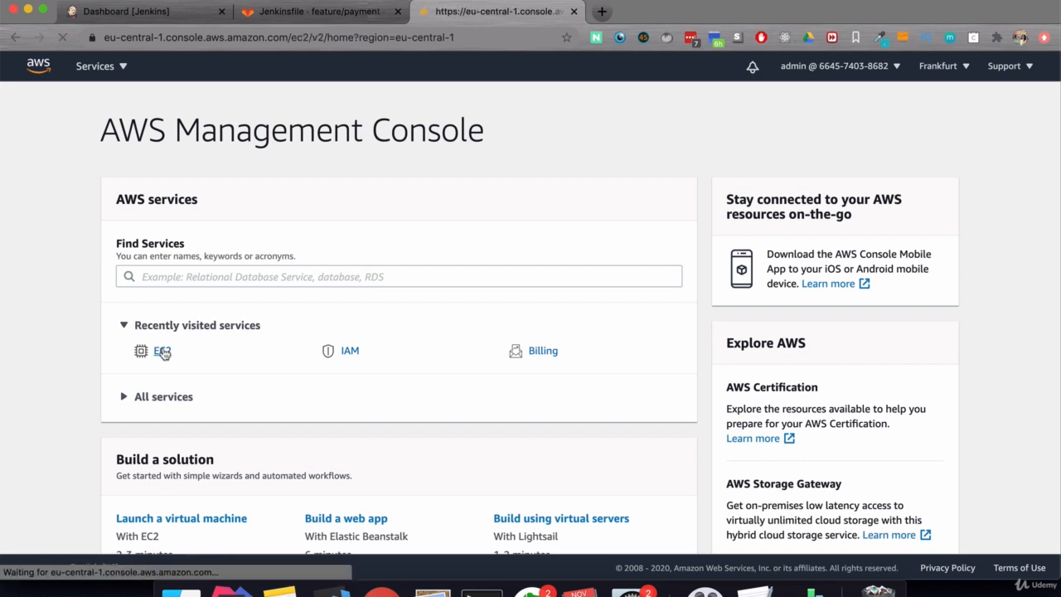